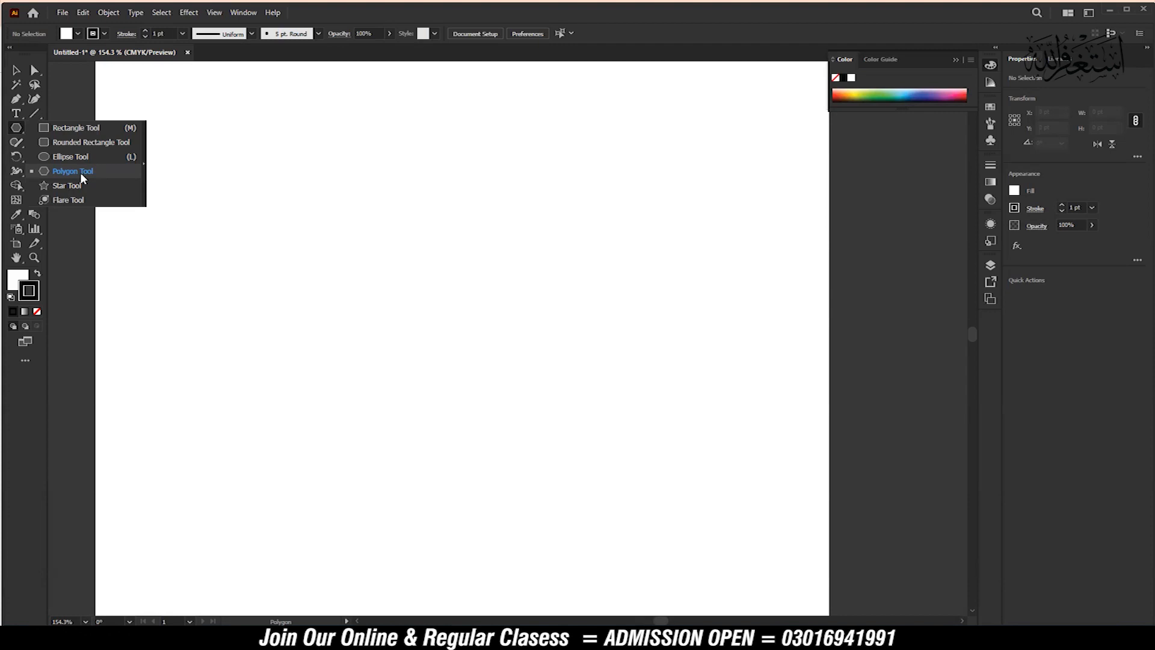
- Draw a nine-sided polygon about 248 by 249 pt, varying its number of sides while drawing, and dismiss the Skype window
click(82, 175)
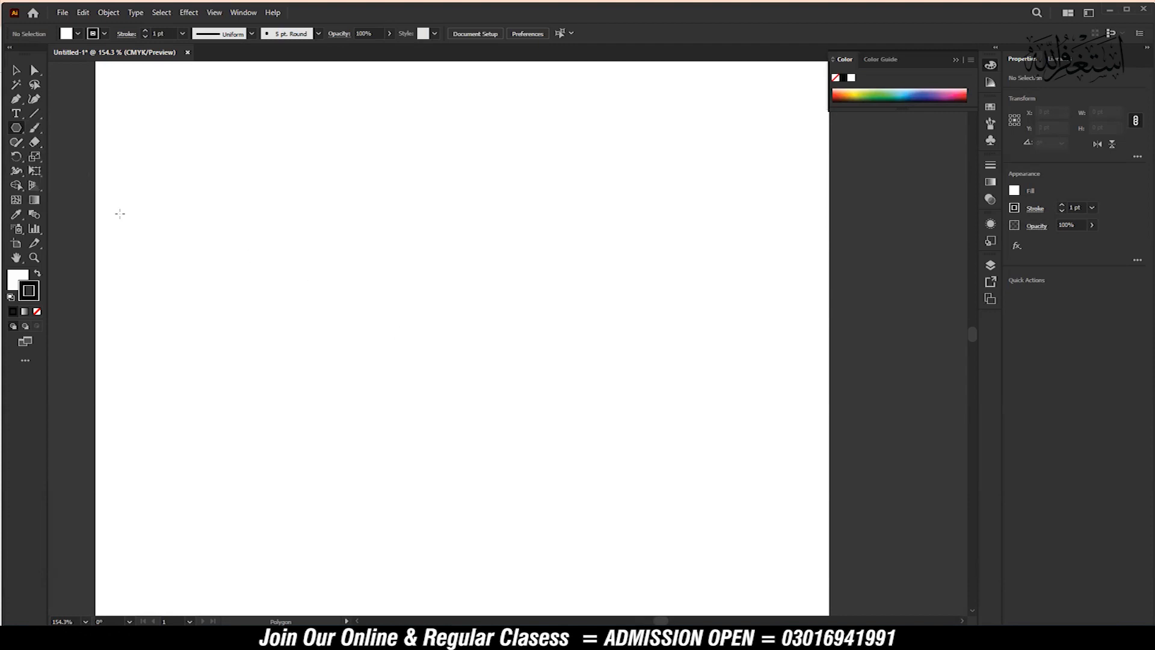
drag(361, 269, 455, 181)
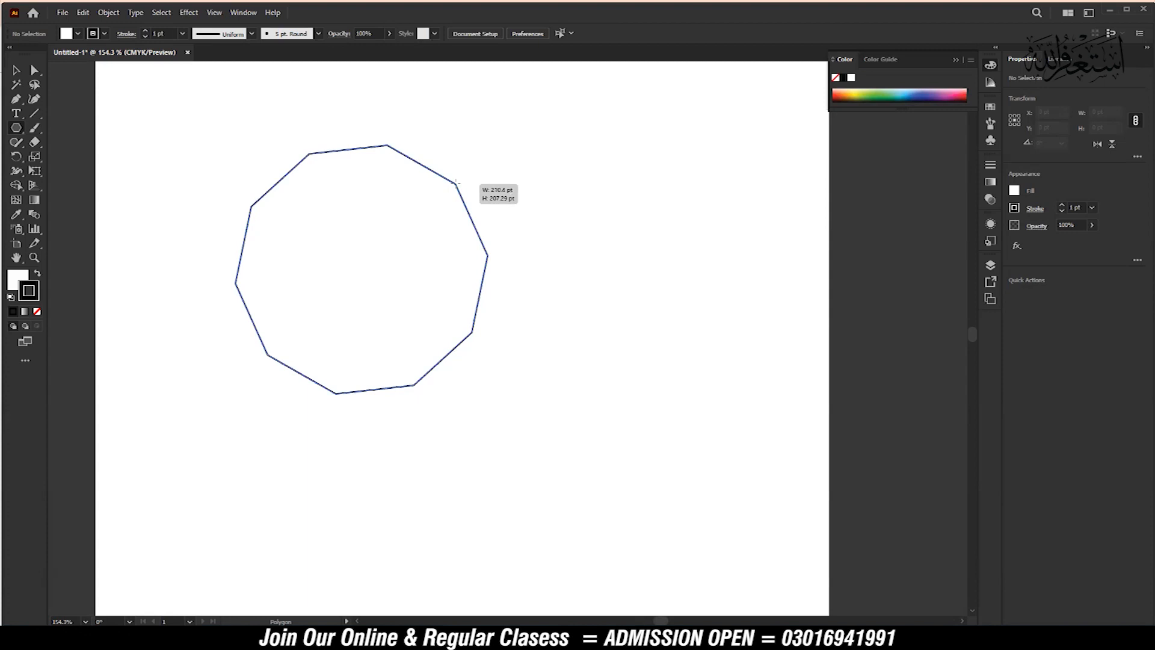
drag(455, 182, 499, 229)
key(Down)
key(Down)
key(Down)
key(Down)
key(Down)
key(Down)
key(Down)
key(Up)
key(Up)
key(Up)
key(Up)
key(Up)
key(Up)
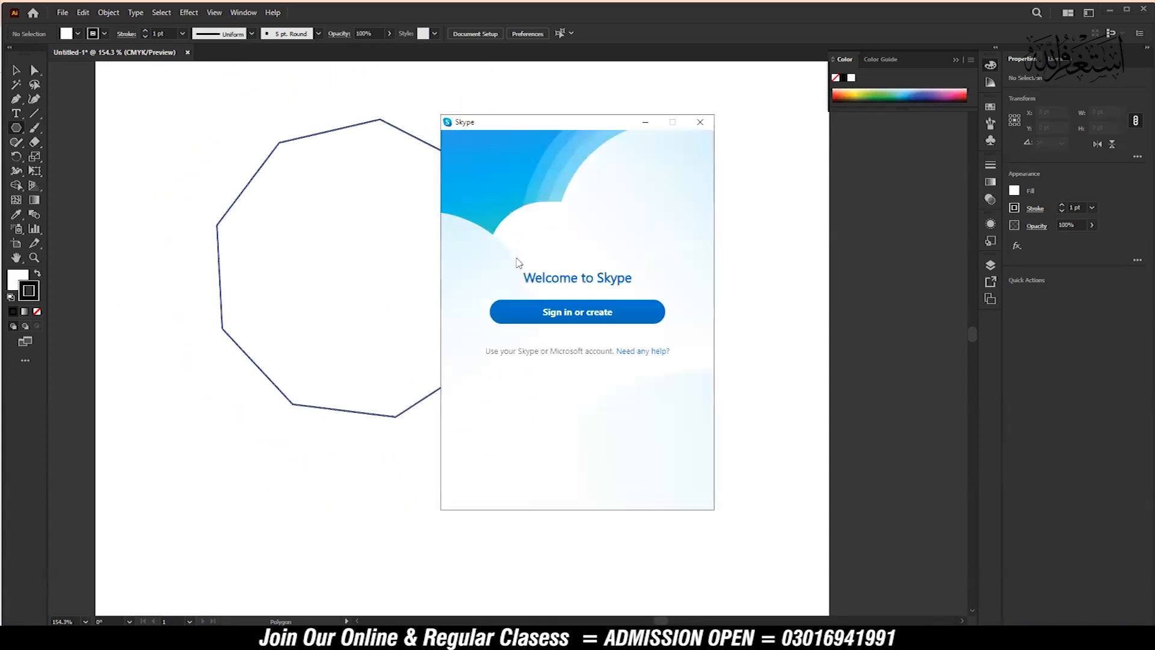
click(700, 122)
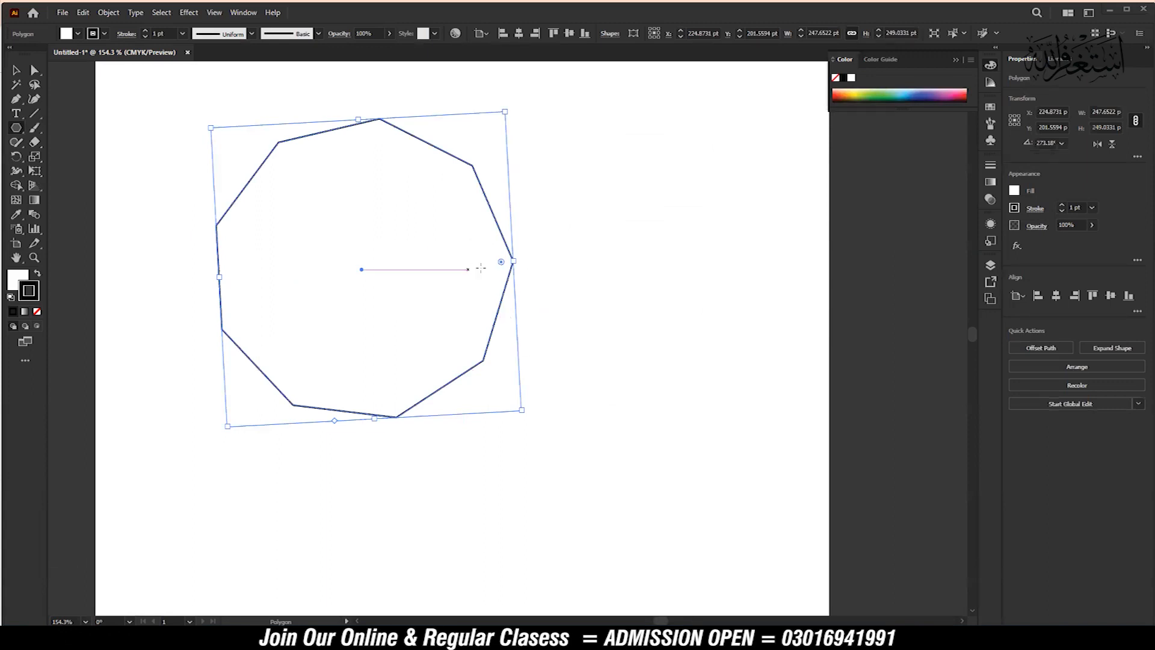
- Delete every polygon on the artboard
drag(562, 238, 415, 374)
key(v)
drag(583, 360, 376, 458)
key(Delete)
drag(677, 186, 291, 336)
key(Delete)
- Draw an unrotated hexagon about 213 by 184 pt near the artboard's middle, varying its number of sides while drawing
click(16, 127)
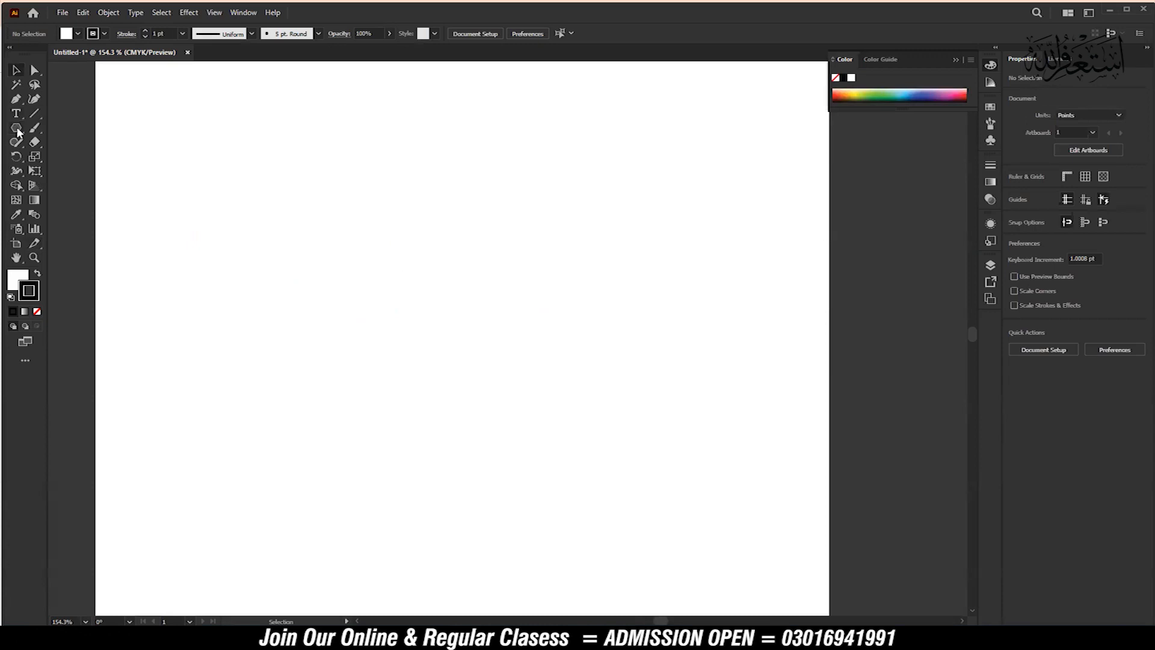
drag(429, 352, 559, 354)
key(Up)
key(Up)
key(Up)
key(Down)
key(Down)
key(Down)
key(Down)
key(Down)
key(Down)
key(Down)
key(Down)
key(Down)
key(Up)
key(Up)
key(Up)
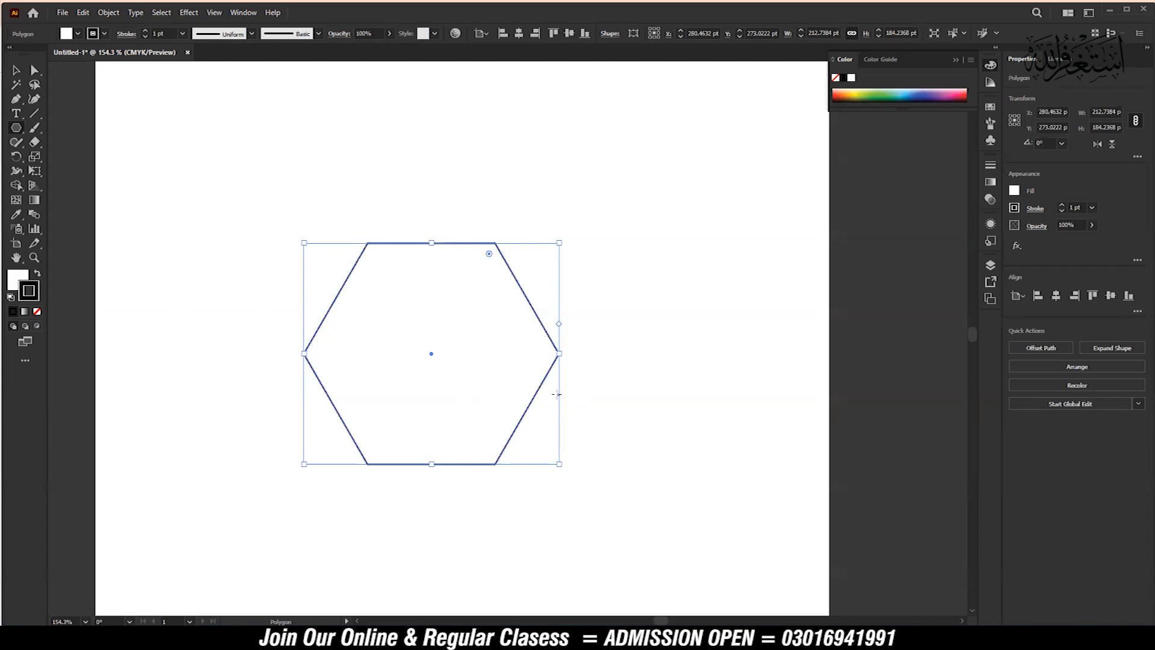
- Delete the hexagon from the artboard
click(14, 71)
drag(519, 279, 719, 185)
key(Delete)
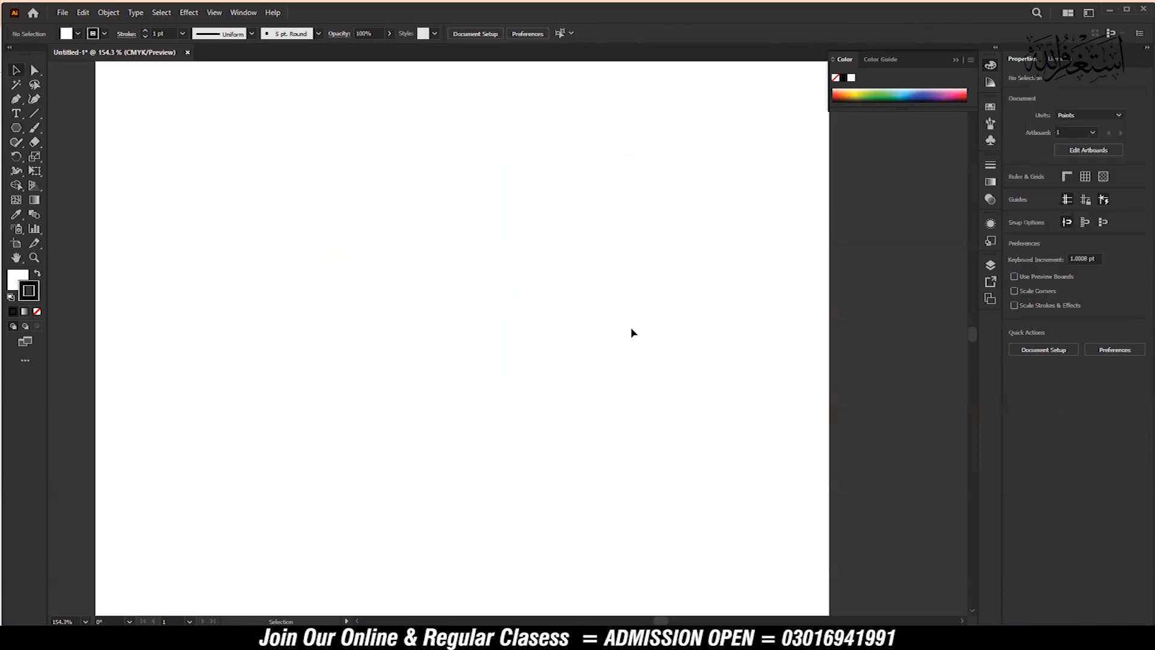
- Create a polygon with 10 sides and a radius of 106.3692 pt by entering its dimensions
click(16, 129)
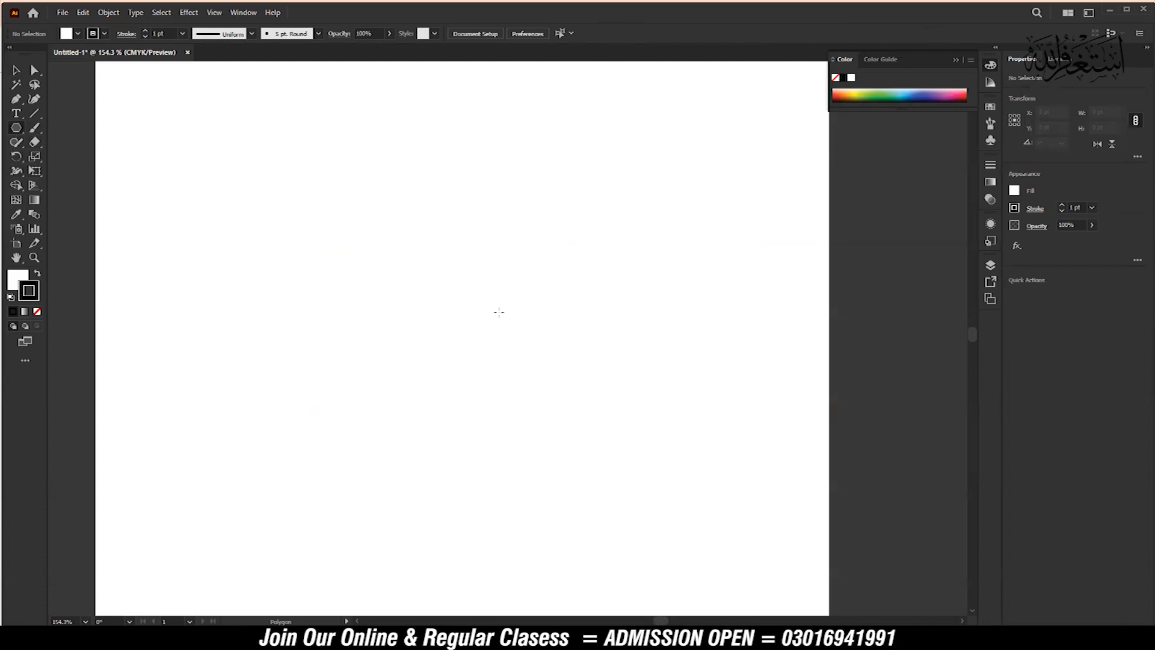
click(513, 320)
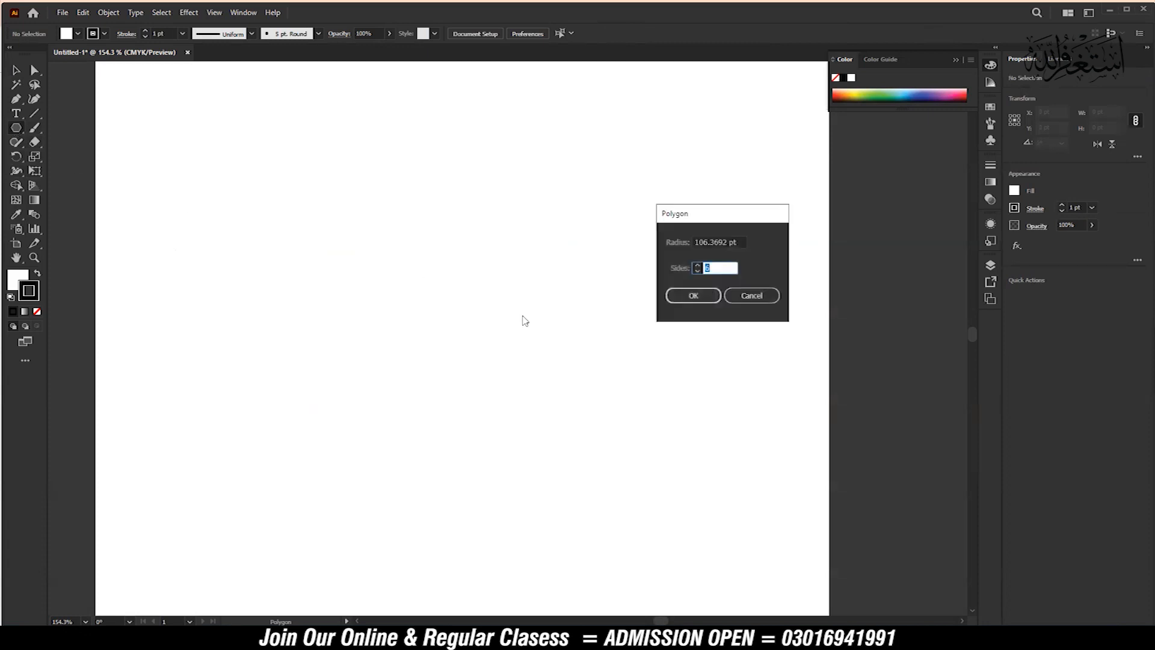
drag(713, 224, 322, 245)
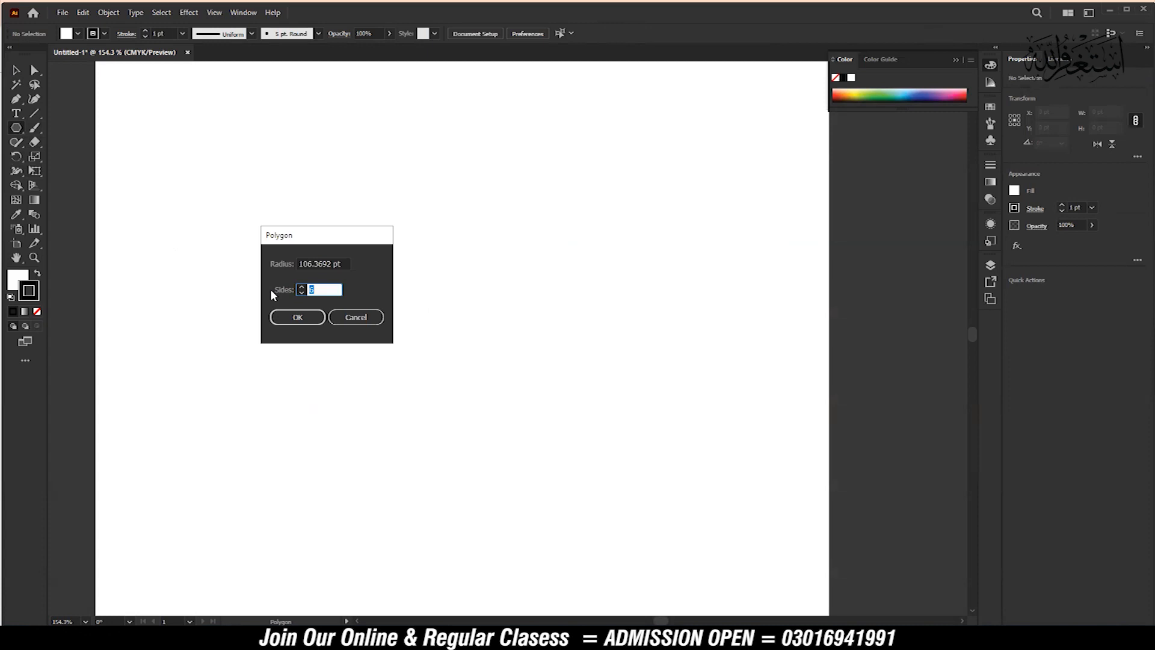
text(10)
click(298, 318)
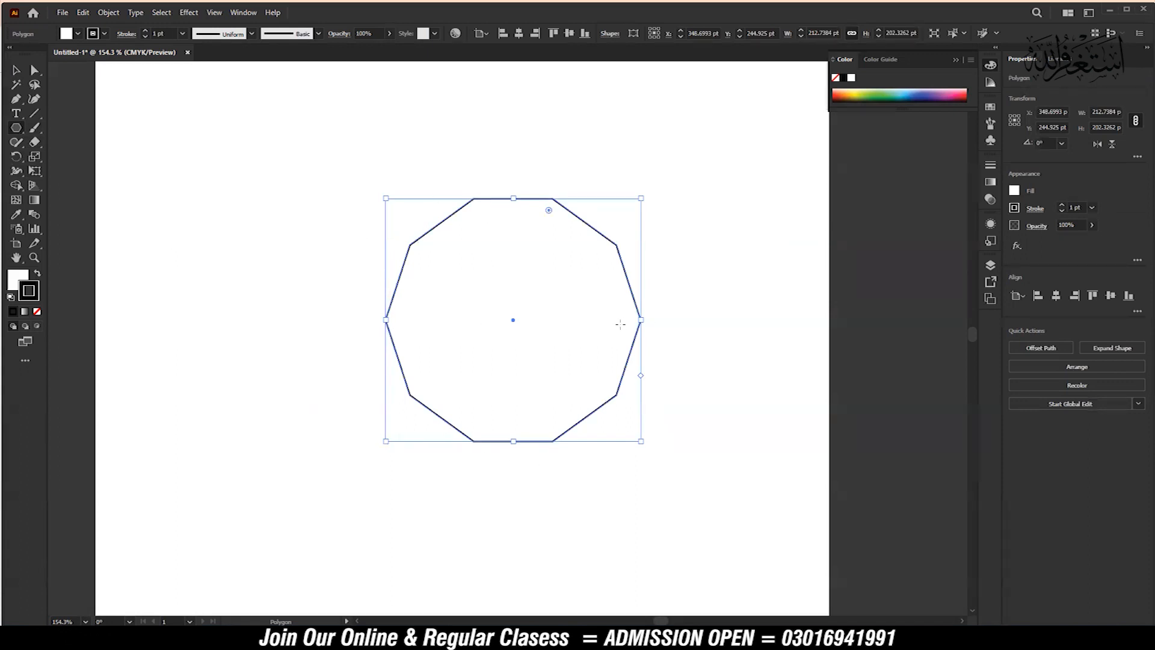
- Delete the ten-sided polygon
key(v)
drag(618, 248, 570, 247)
key(Delete)
- Draw an upright triangle by reducing the polygon's sides to three, and move it to the left part of the artboard
click(17, 128)
drag(453, 324, 454, 205)
key(Down)
key(Down)
key(Down)
key(Down)
key(Down)
key(Down)
key(Down)
key(v)
drag(504, 285, 338, 286)
- Draw a hexagon about 199 by 172 pt beside the triangle
drag(597, 295, 654, 397)
key(Up)
key(Up)
key(Up)
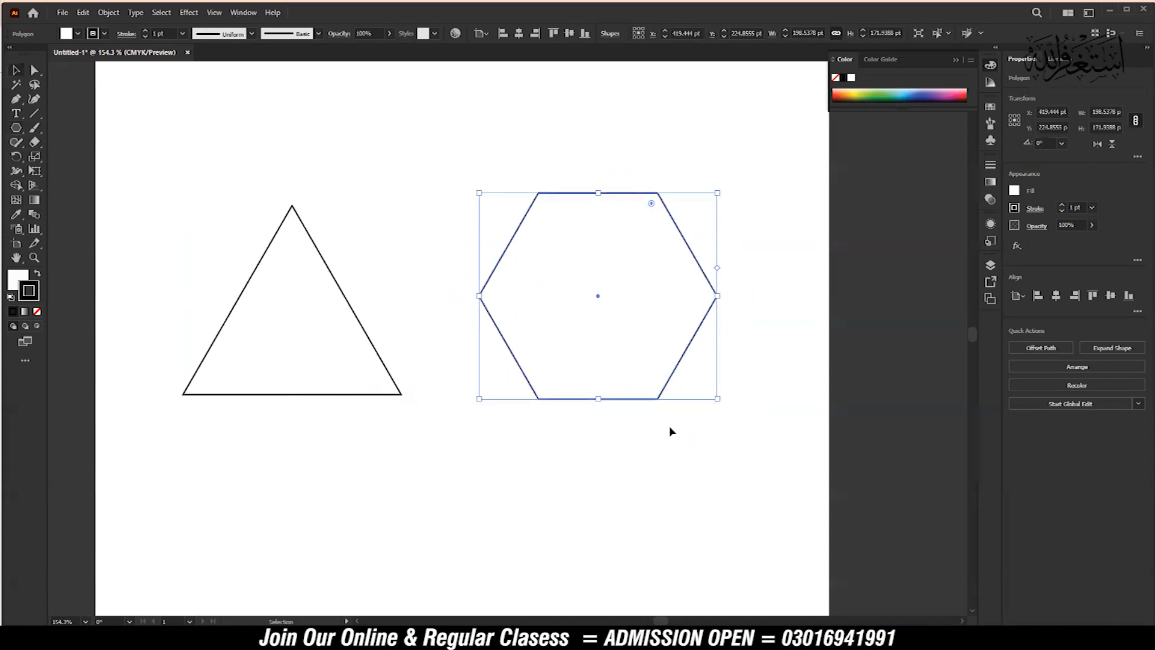
- Delete the triangle and the hexagon together
scroll(620, 403, down, 2)
key(v)
drag(253, 174, 733, 374)
key(Delete)
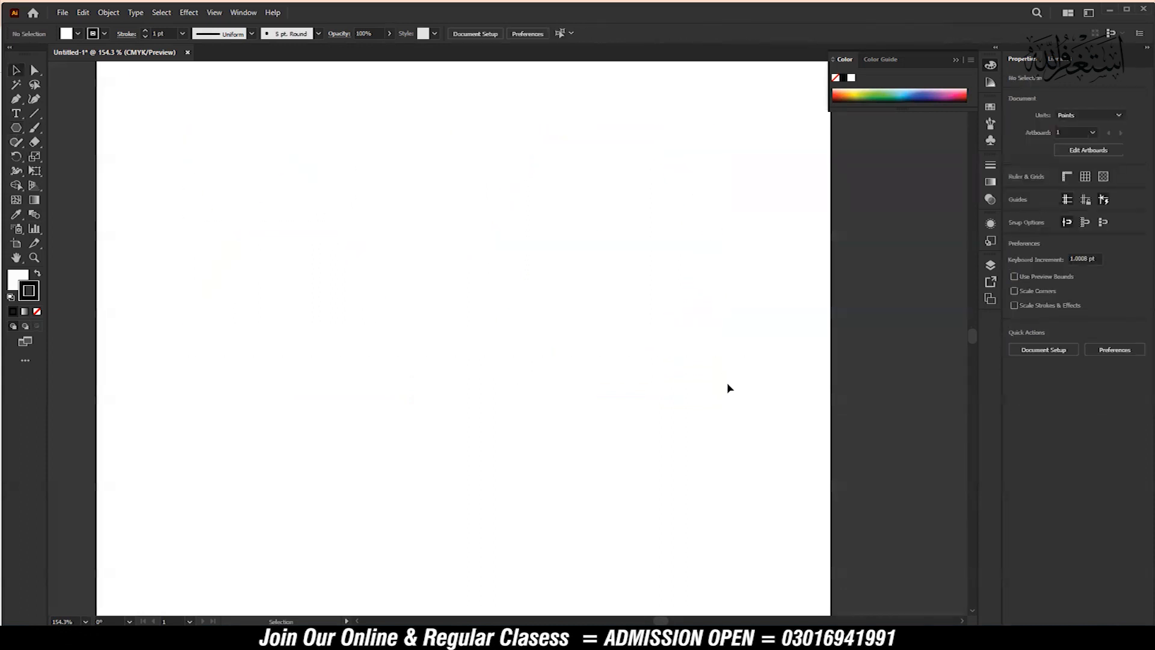
- Draw a five-pointed star about 175 by 167 pt, varying its points while drawing, and move it toward the artboard's upper left
click(16, 130)
drag(16, 137, 74, 187)
drag(467, 308, 533, 397)
key(Up)
key(Up)
key(Up)
key(Up)
key(Up)
key(Up)
key(Up)
key(Up)
key(Up)
key(Up)
key(Up)
key(Down)
key(Down)
key(Down)
key(Down)
key(Down)
key(Down)
key(Down)
key(Down)
key(Down)
key(Down)
key(Down)
key(Down)
key(Down)
key(Down)
key(Down)
key(Down)
key(Down)
key(Down)
key(Down)
key(Up)
key(v)
drag(551, 300, 428, 236)
- Create a second star with 10 points, radius 1 of 92.1502 pt and radius 2 of 46.0751 pt
click(18, 128)
click(693, 328)
text(5)
drag(573, 330, 325, 366)
text(10)
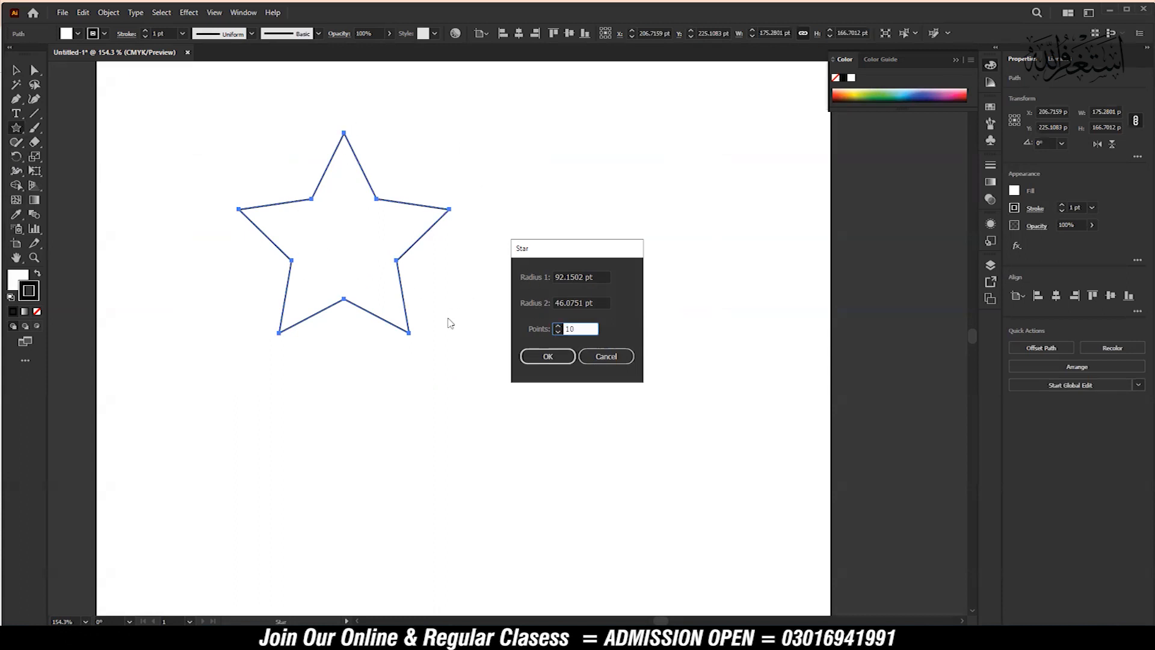
click(547, 356)
- Shift the ten-pointed star to the left and delete both stars
key(v)
drag(776, 310, 702, 310)
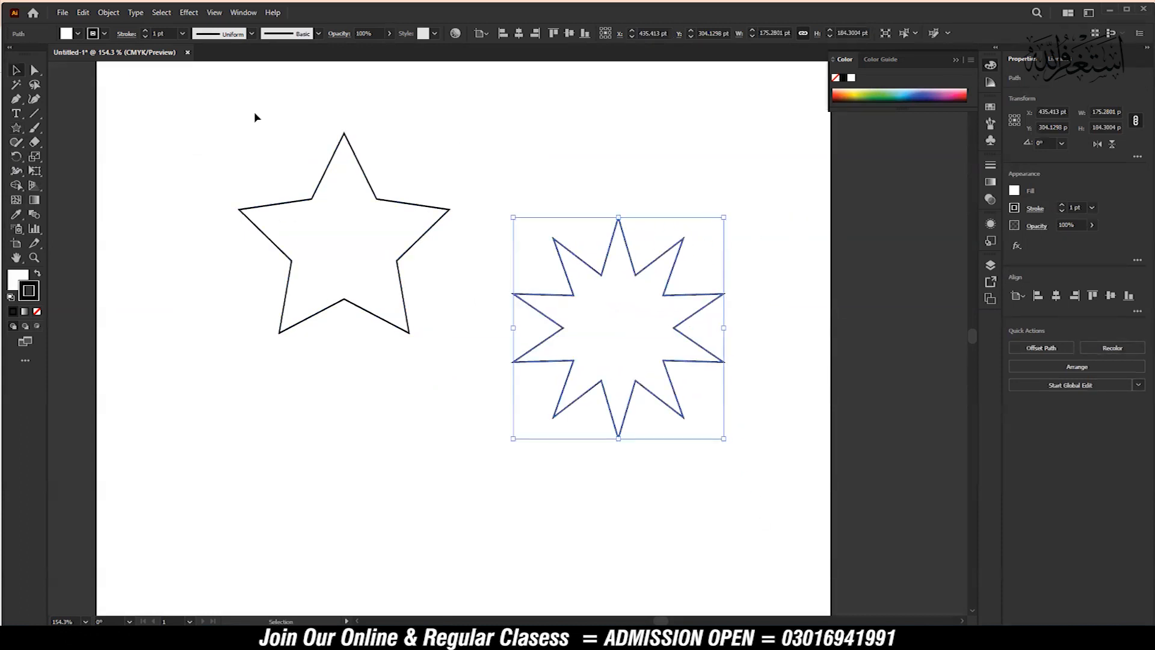
drag(252, 113, 700, 450)
key(Delete)
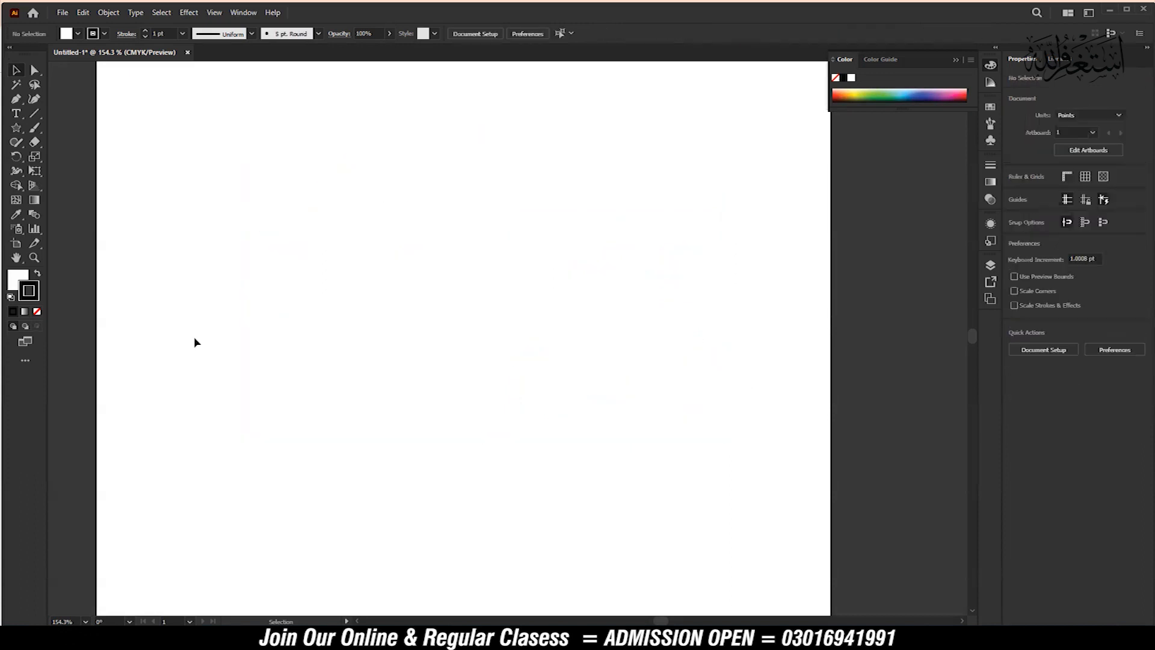
- Draw a slightly rotated ten-pointed star about 216 by 220 pt near the artboard's middle
click(16, 129)
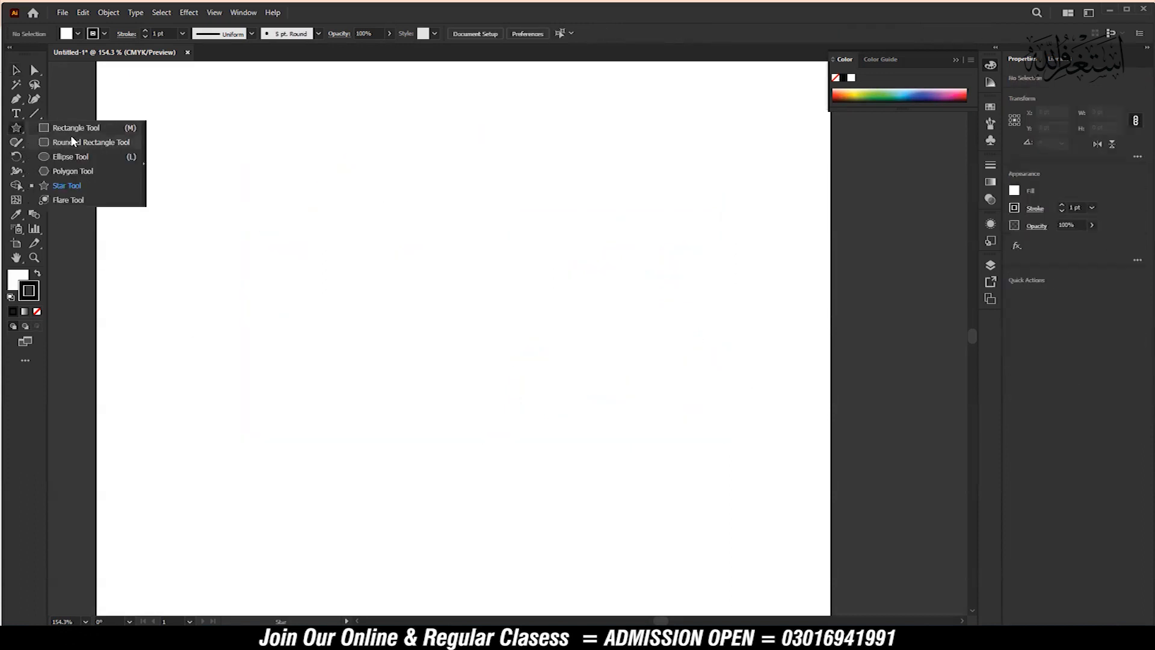
click(77, 184)
drag(472, 292, 596, 240)
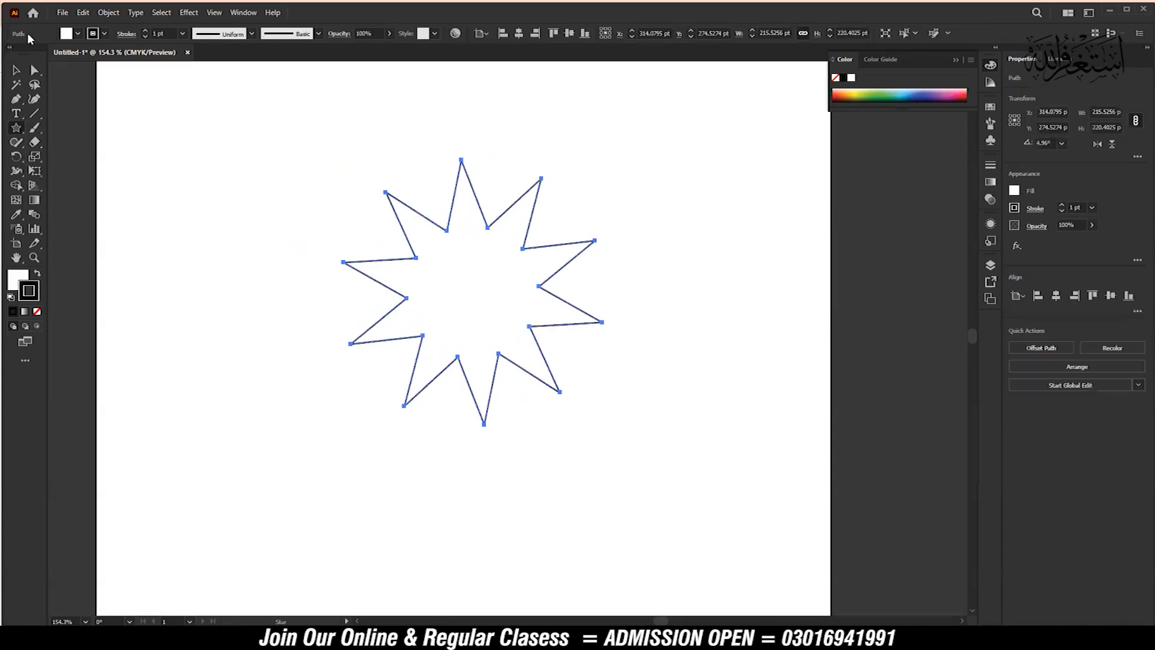
- Fill the ten-pointed star with the CMYK Red swatch
click(77, 34)
click(41, 54)
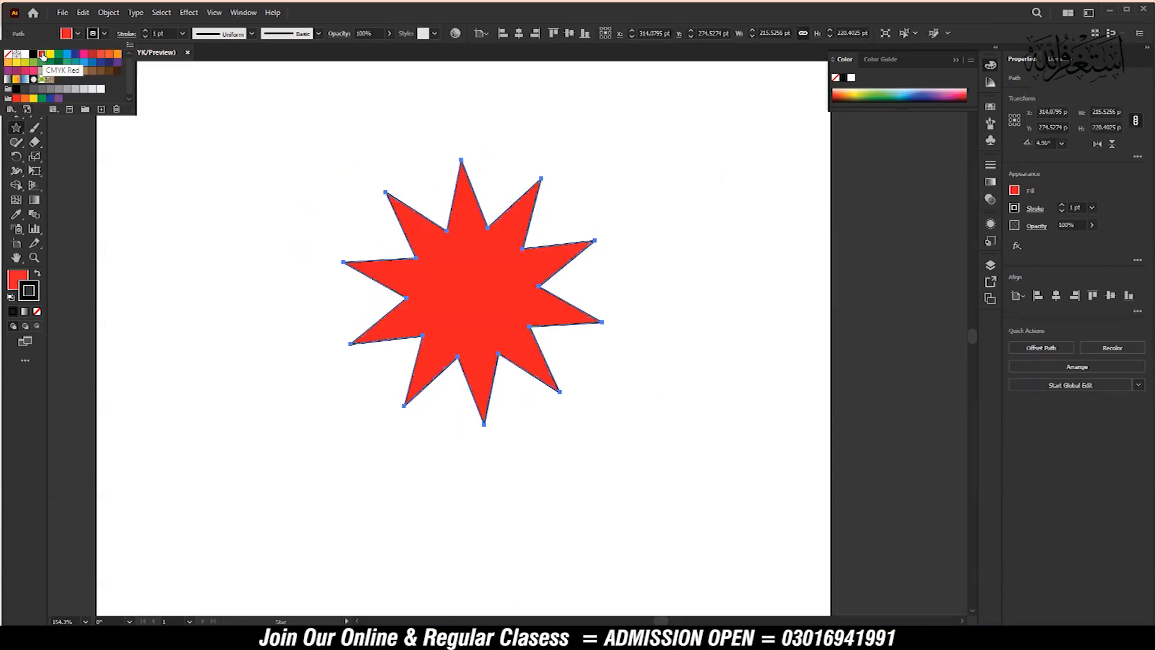
click(607, 11)
- Move the red star left and back, placing its centre at about X 321 pt, Y 288 pt
click(16, 70)
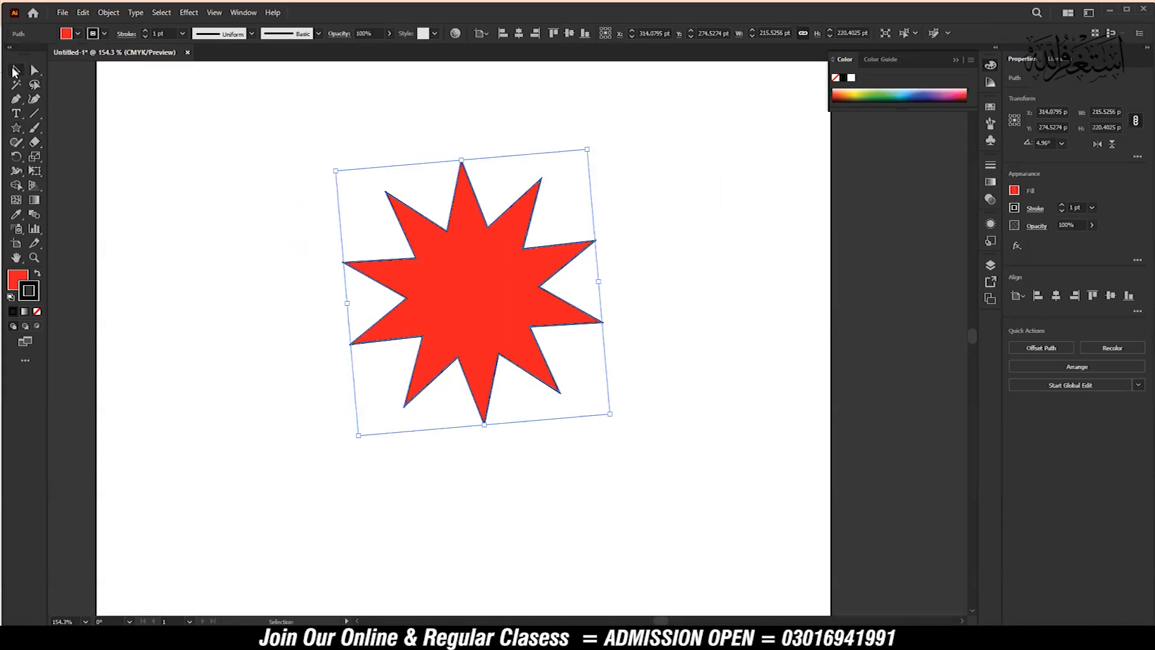
drag(493, 224, 428, 281)
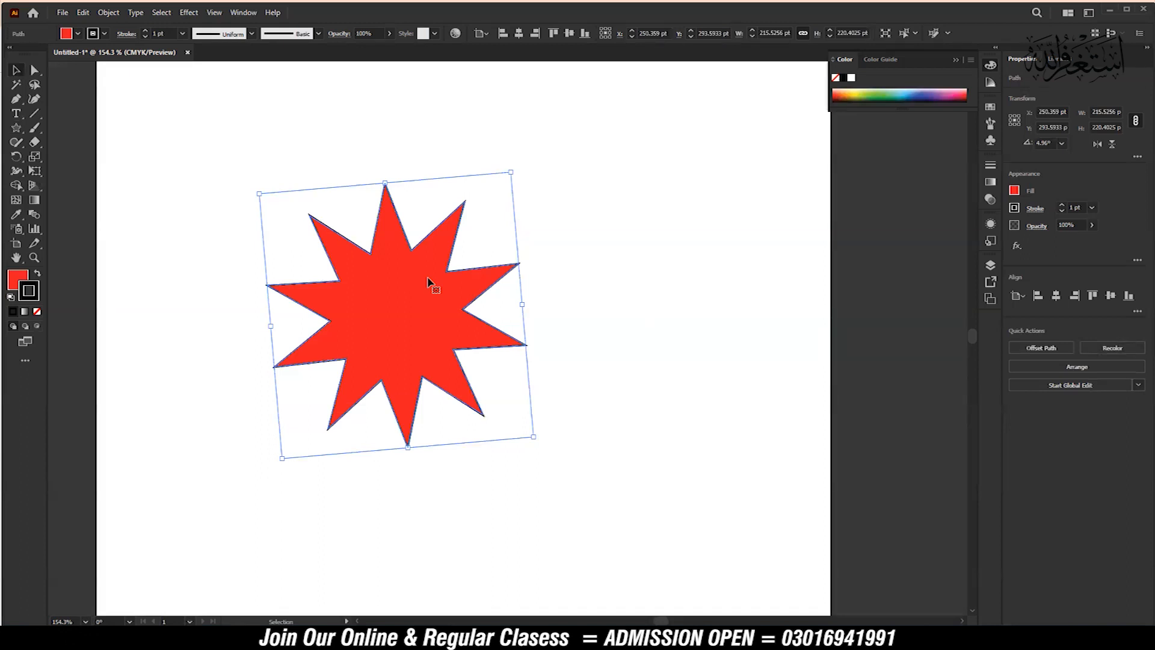
drag(356, 291, 438, 289)
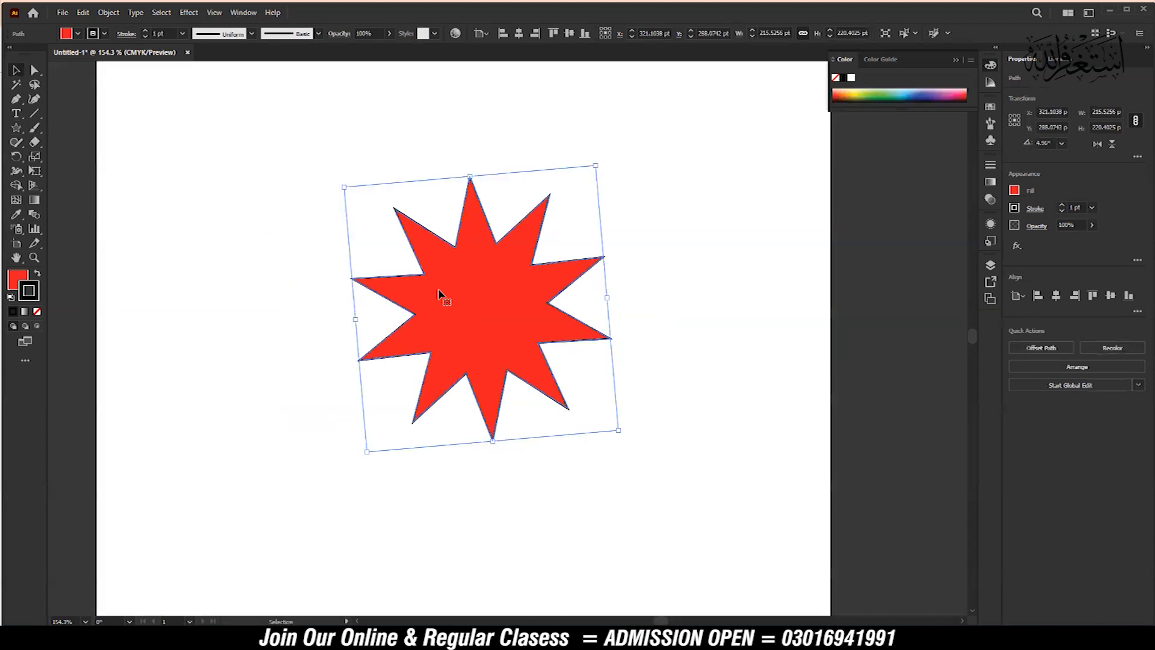